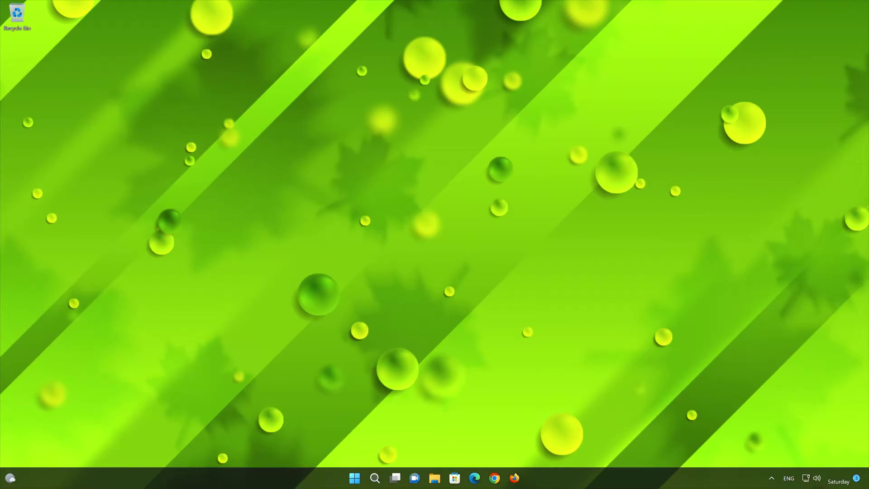
# Step: Launch Settings from the Start menu and move its window nearer the screen centre
pyautogui.click(355, 478)
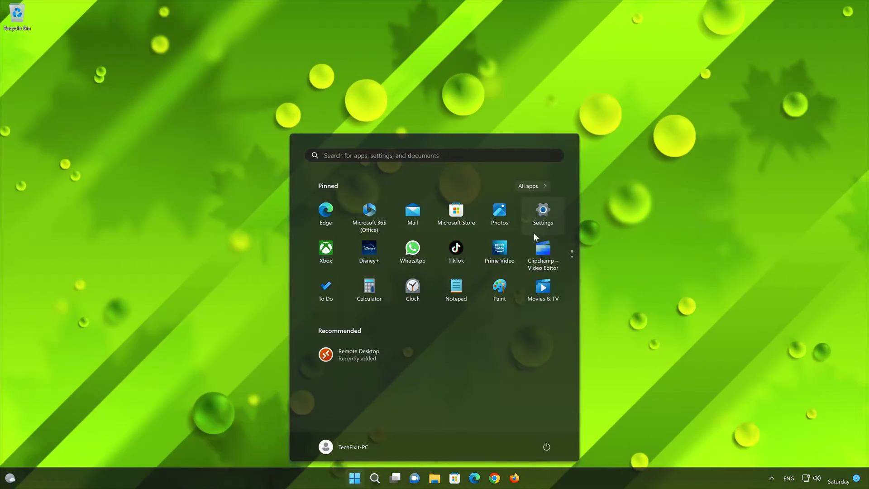
pyautogui.click(550, 213)
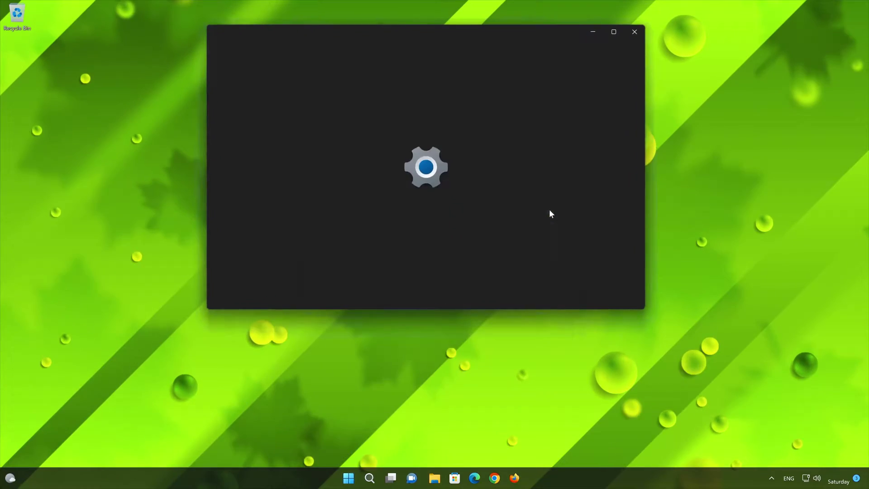
pyautogui.moveTo(493, 35); pyautogui.dragTo(553, 104)
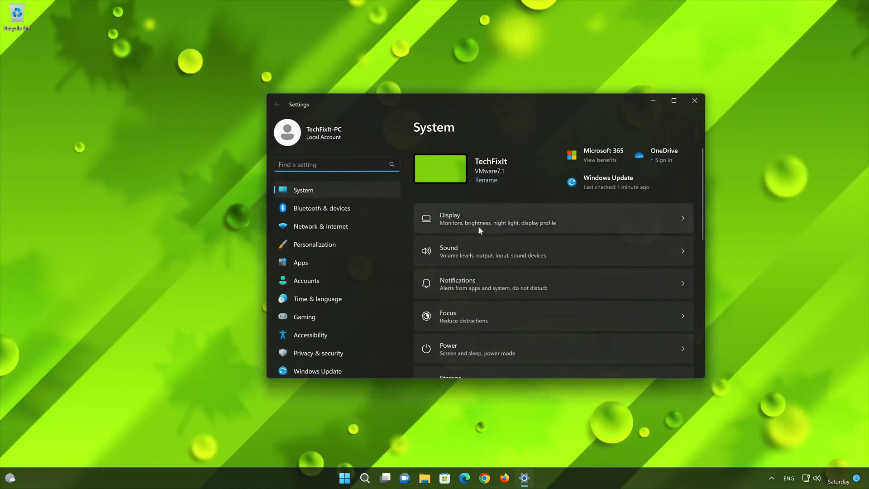
# Step: Go to Apps > Installed apps and open the options menu for Remote Desktop
pyautogui.click(322, 260)
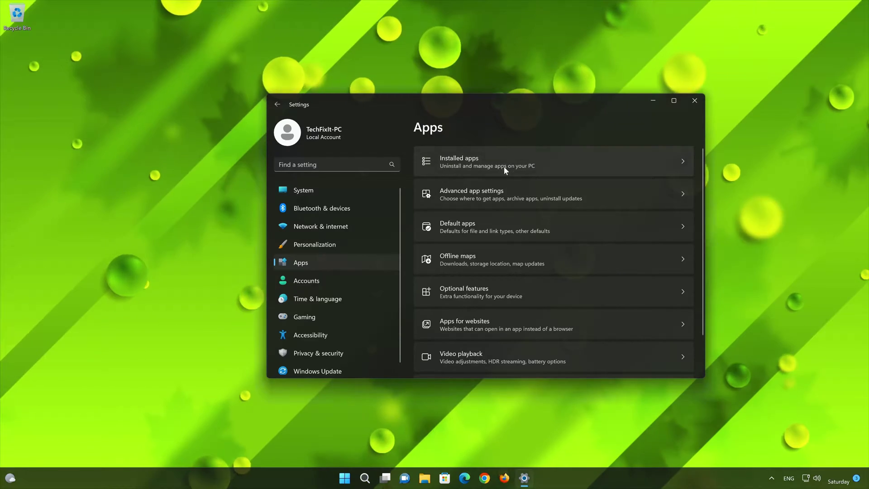
pyautogui.click(504, 161)
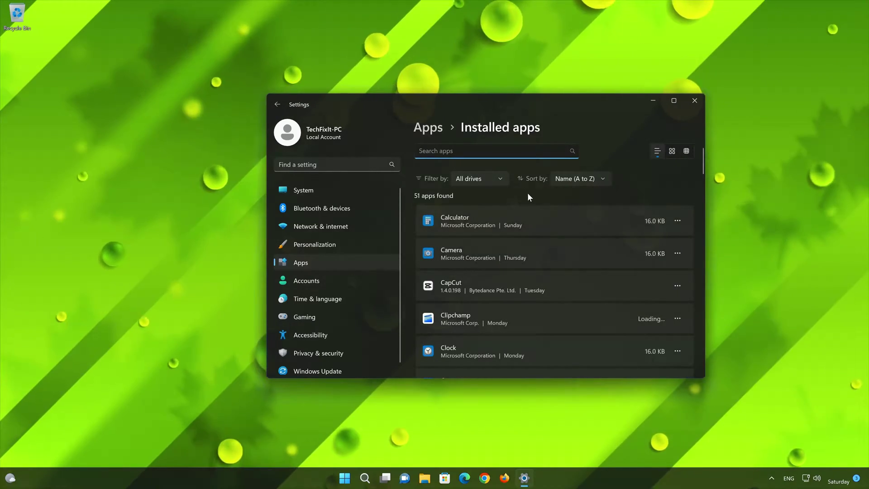
pyautogui.scroll(-4, 529, 197)
pyautogui.scroll(-2, 530, 198)
pyautogui.scroll(-4, 531, 198)
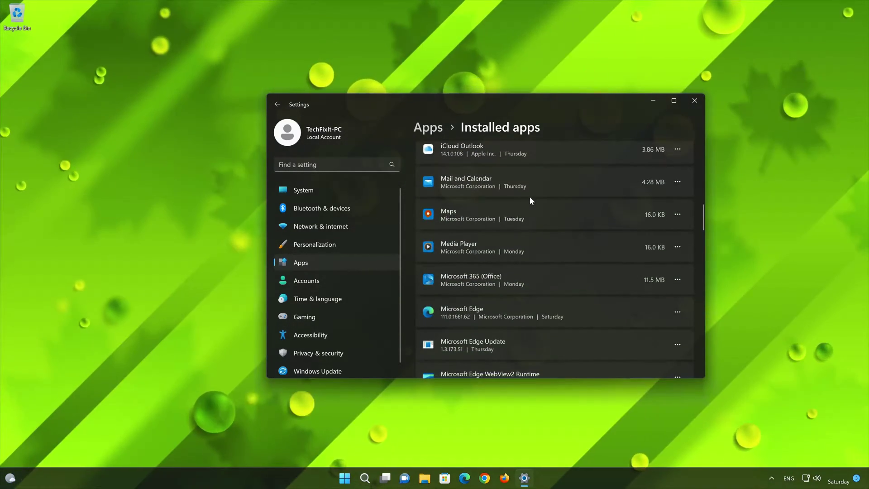
pyautogui.scroll(-8, 532, 200)
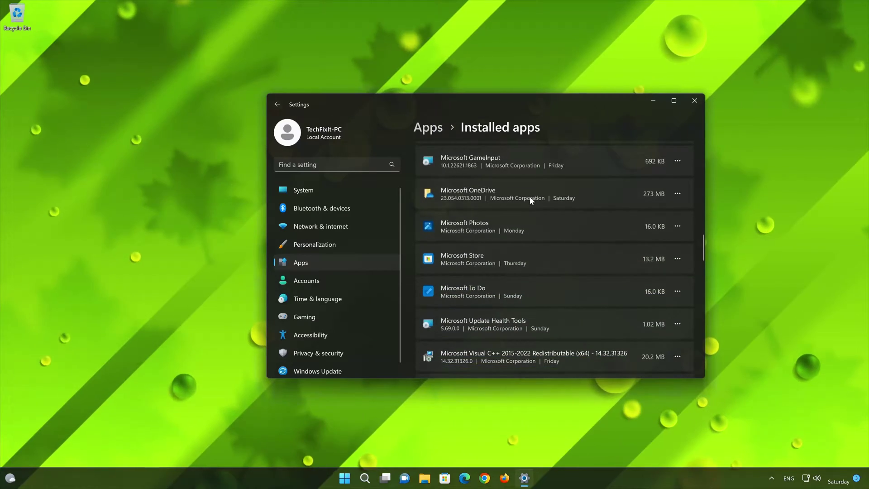
pyautogui.scroll(-5, 531, 201)
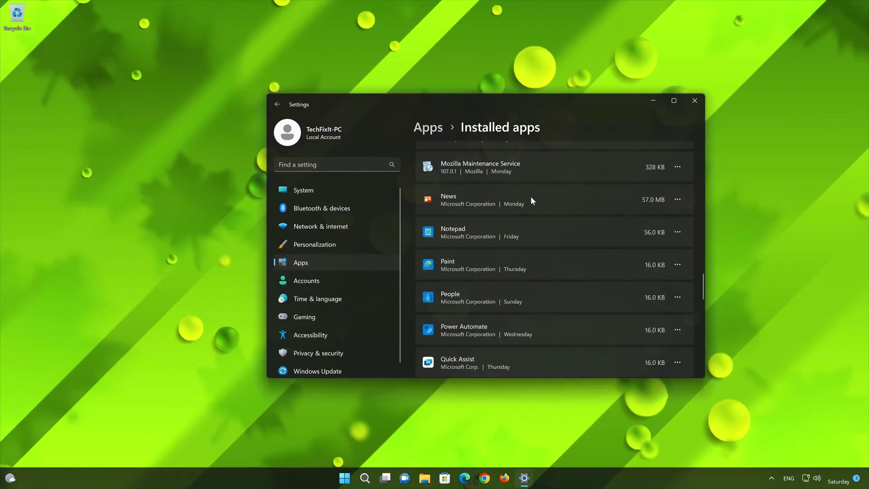
pyautogui.scroll(-3, 532, 201)
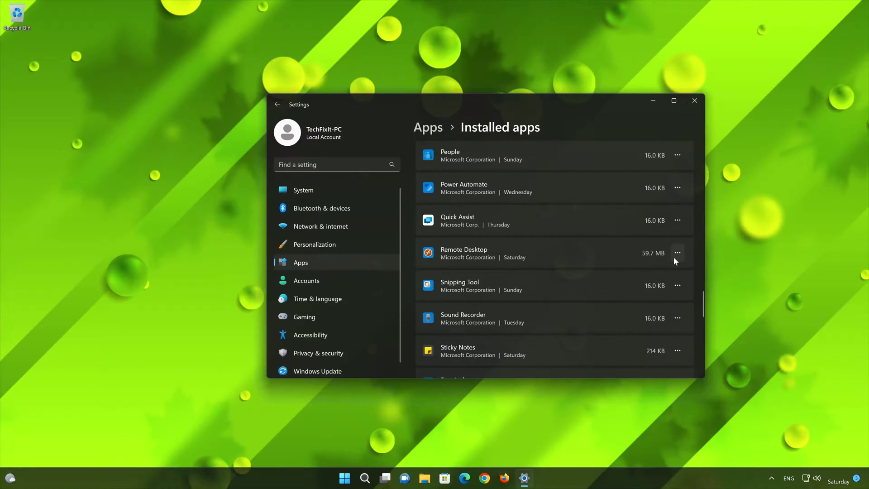
pyautogui.click(674, 256)
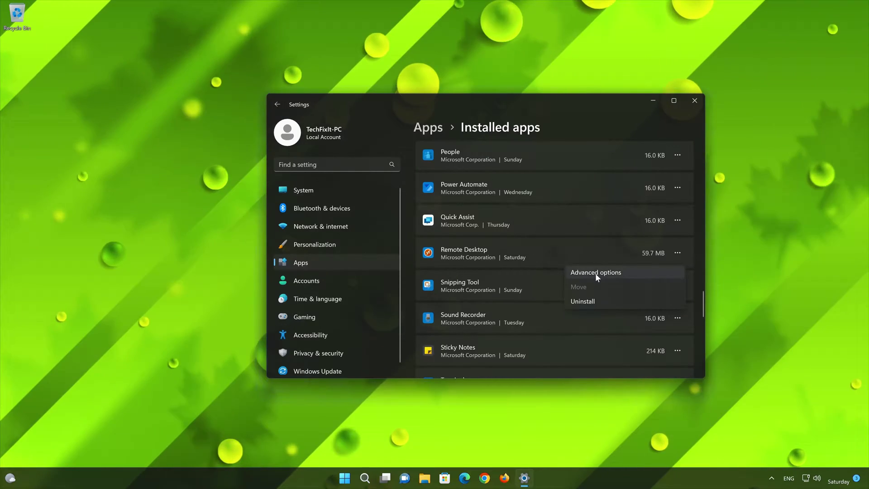
# Step: Open Remote Desktop's Advanced options and run Repair, keeping the app's data
pyautogui.click(596, 273)
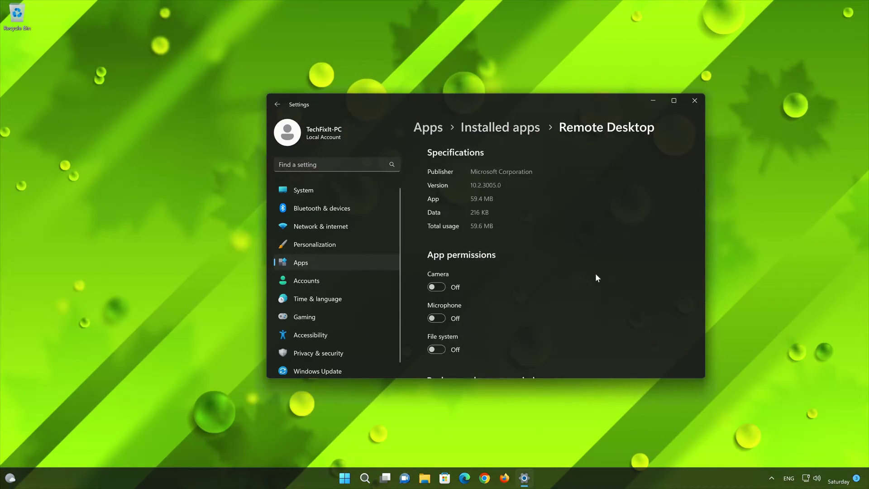
pyautogui.scroll(-8, 595, 273)
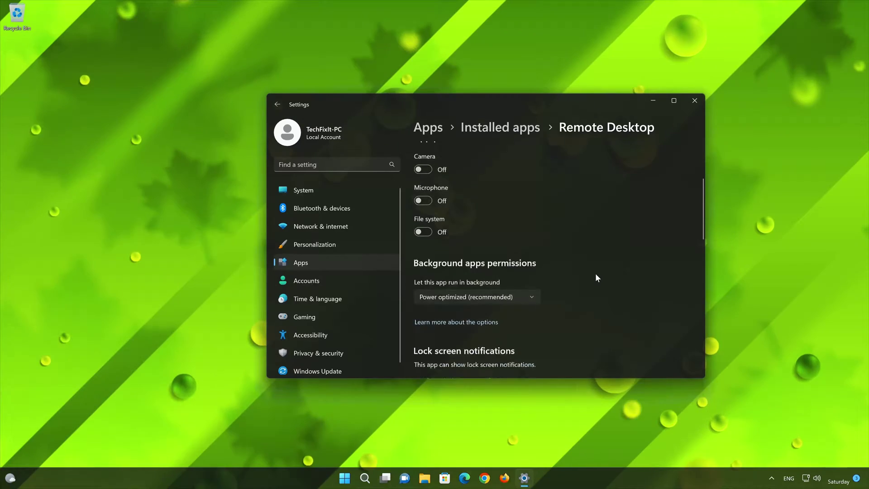
pyautogui.scroll(-3, 596, 273)
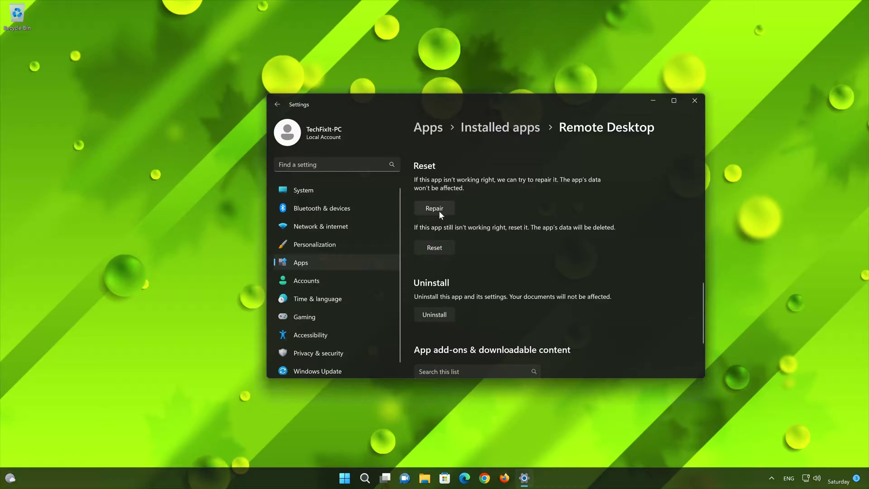
pyautogui.click(439, 210)
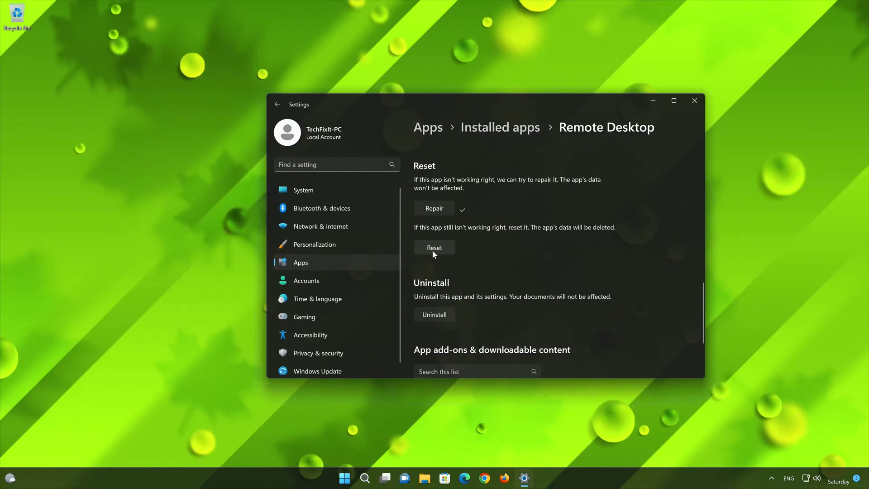
# Step: Reset Remote Desktop, confirming deletion of its data, then uninstall the app
pyautogui.click(432, 249)
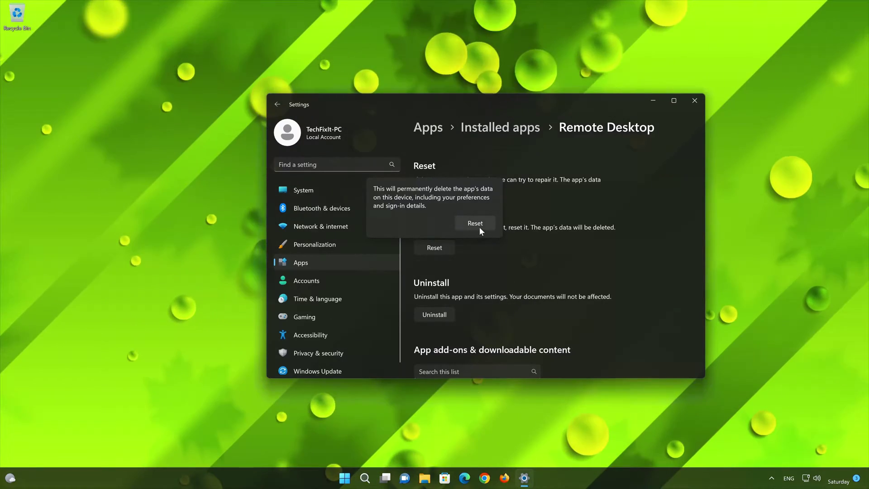
pyautogui.click(475, 223)
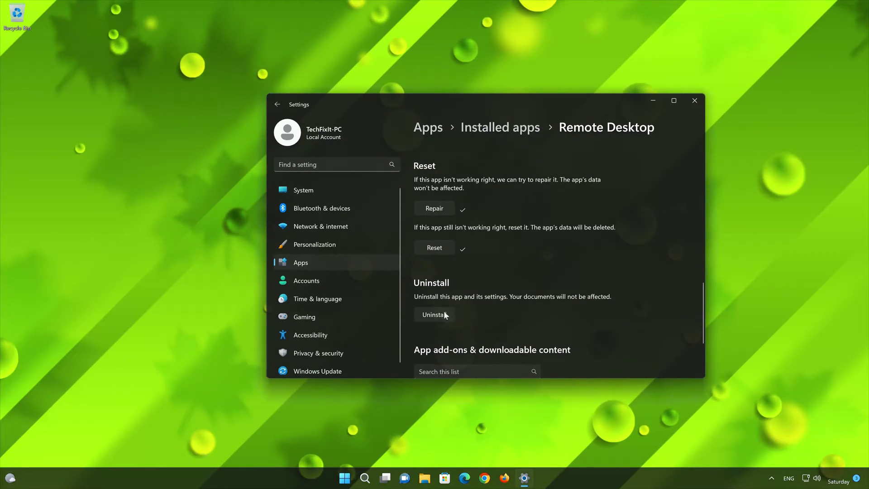
pyautogui.click(434, 315)
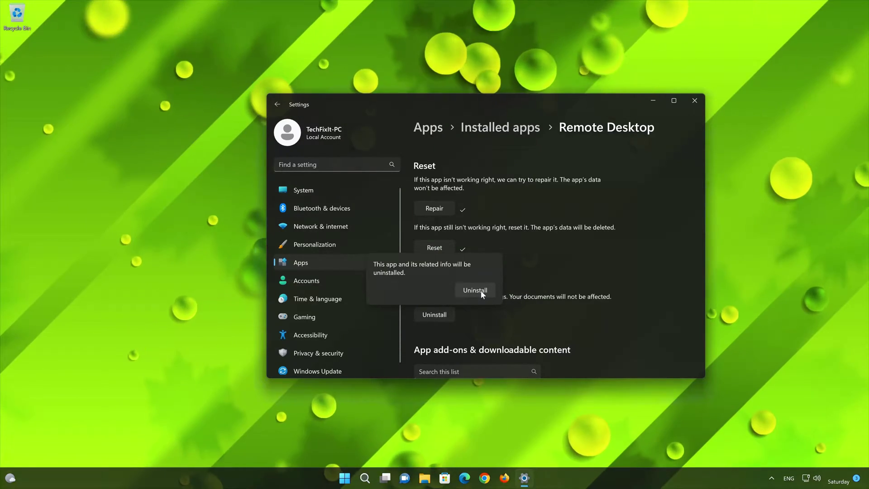
pyautogui.click(481, 289)
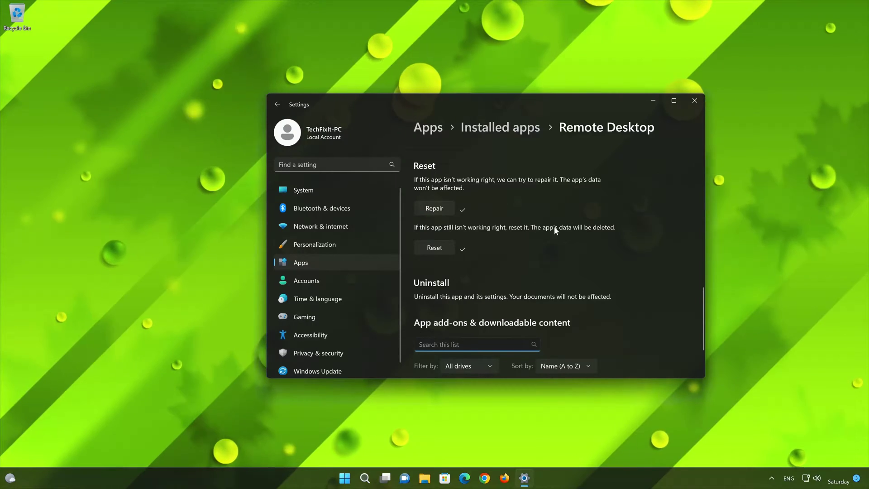
# Step: Close Settings and find Microsoft Remote Desktop in Microsoft Store by searching 'remote desktop'
pyautogui.click(694, 101)
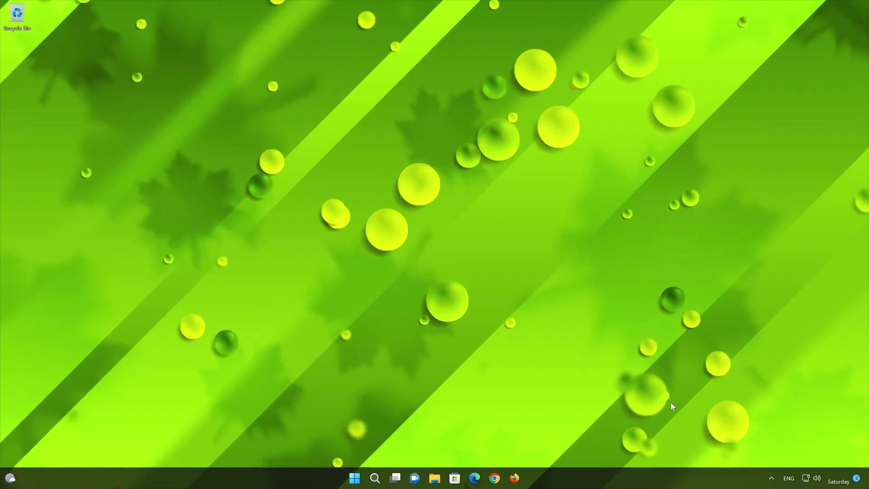
pyautogui.click(454, 479)
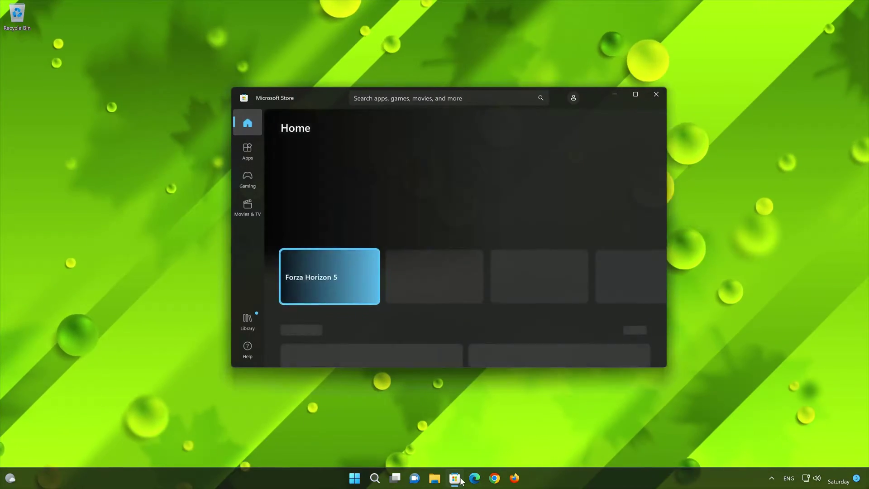
pyautogui.click(398, 98)
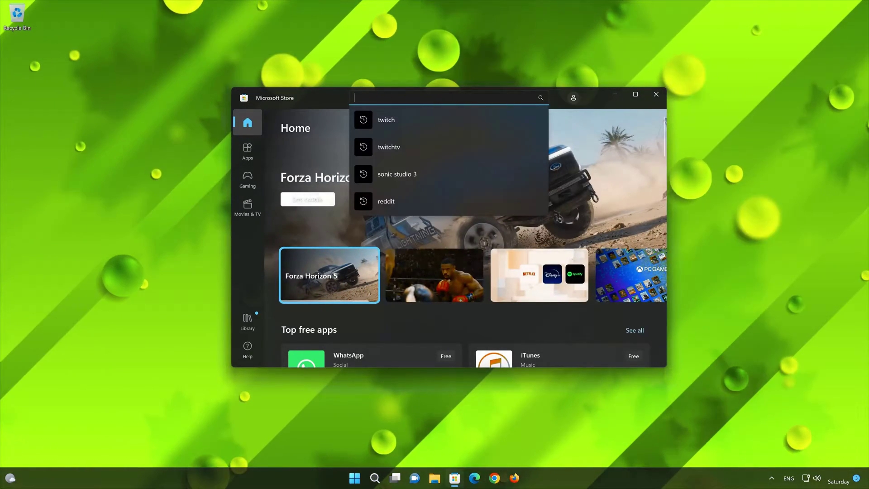
pyautogui.write('remote desktop')
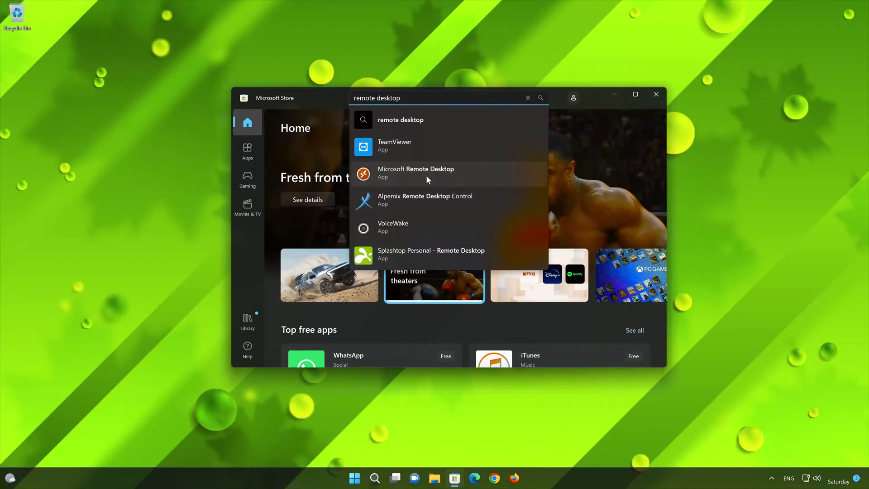
pyautogui.click(426, 178)
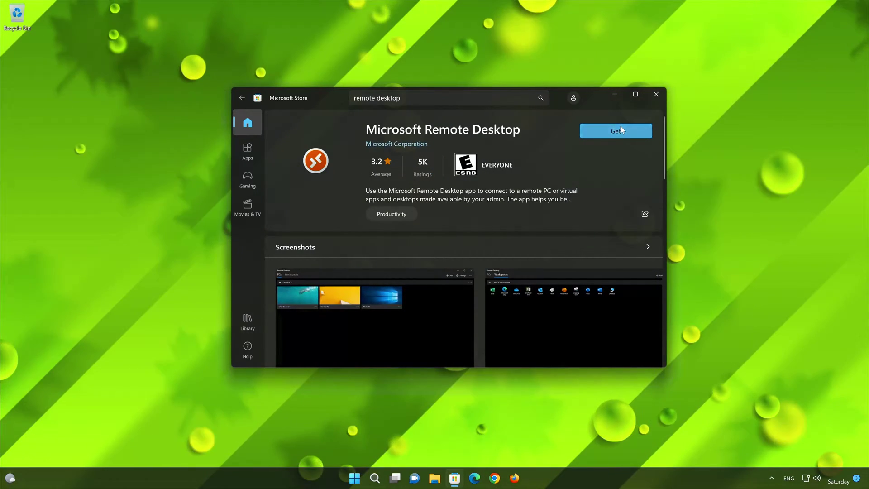
# Step: Install Microsoft Remote Desktop with Get, then launch it with Open once installed
pyautogui.click(620, 126)
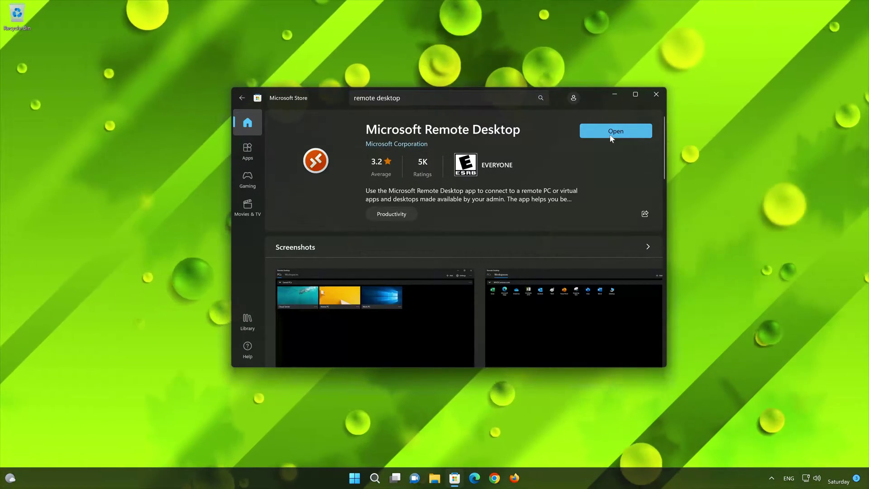
pyautogui.click(610, 136)
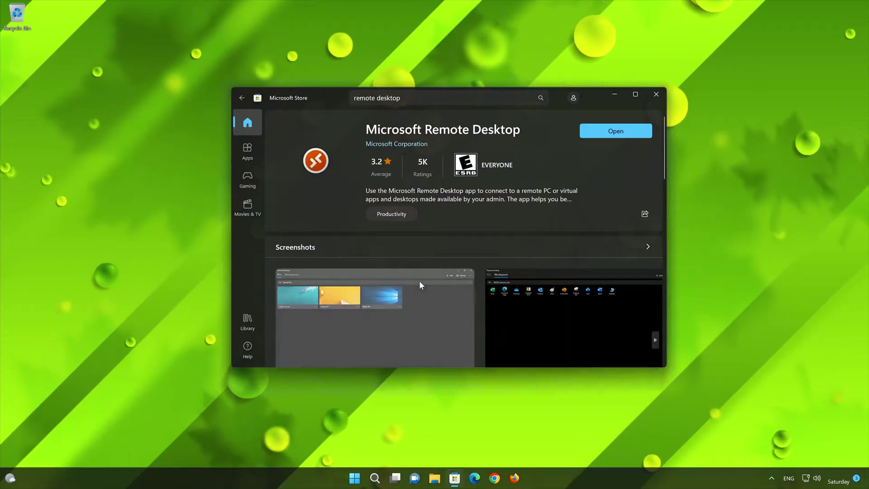
# Step: Page through all seven Remote Desktop screenshots full size, then close Microsoft Store
pyautogui.click(420, 282)
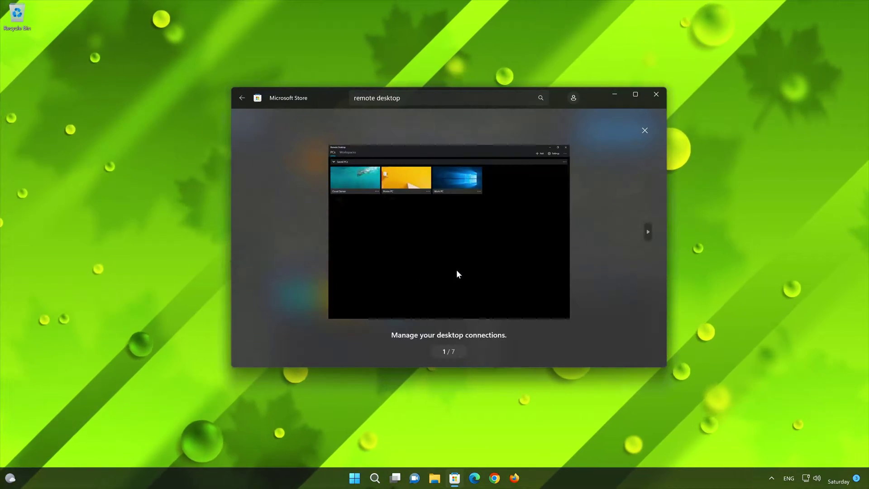
pyautogui.click(649, 230)
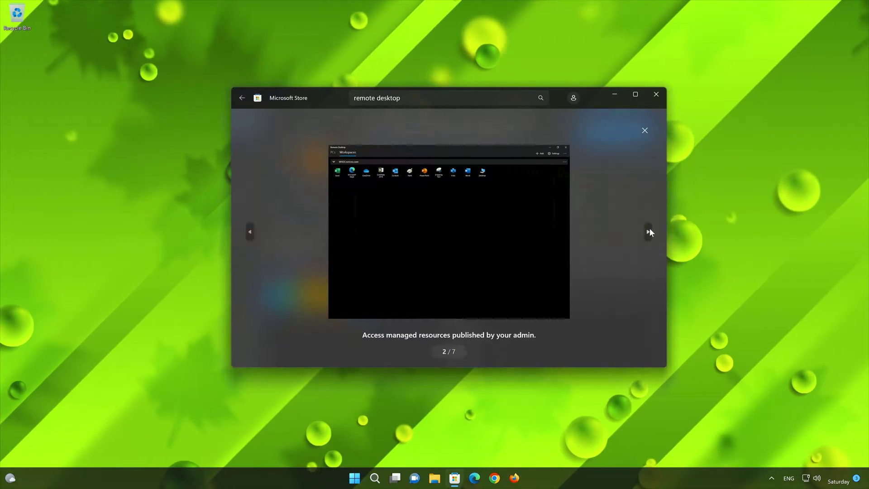
pyautogui.click(650, 230)
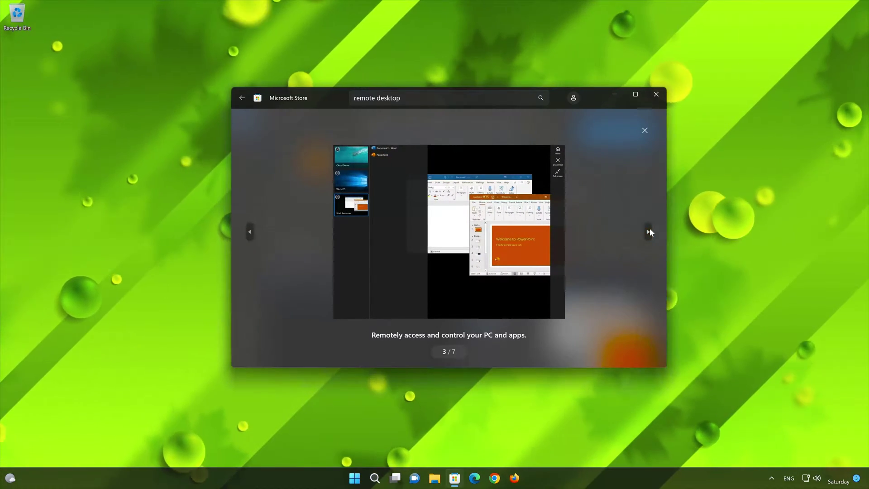
pyautogui.click(649, 230)
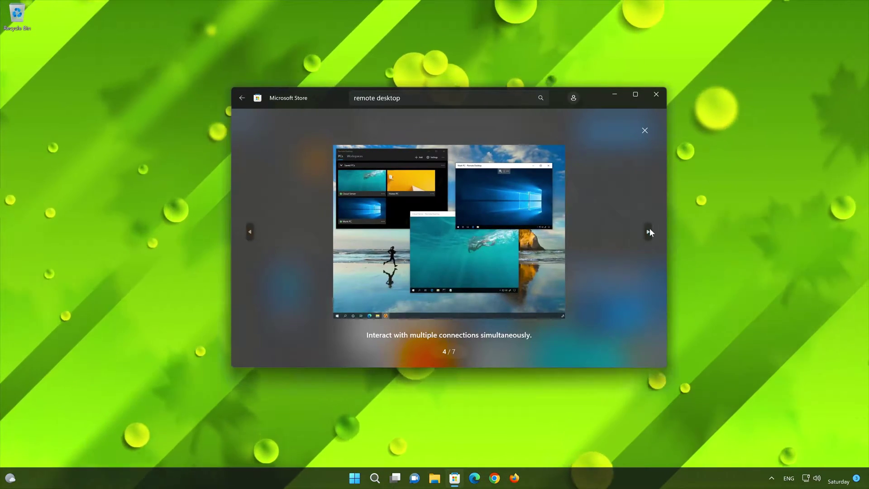
pyautogui.click(649, 231)
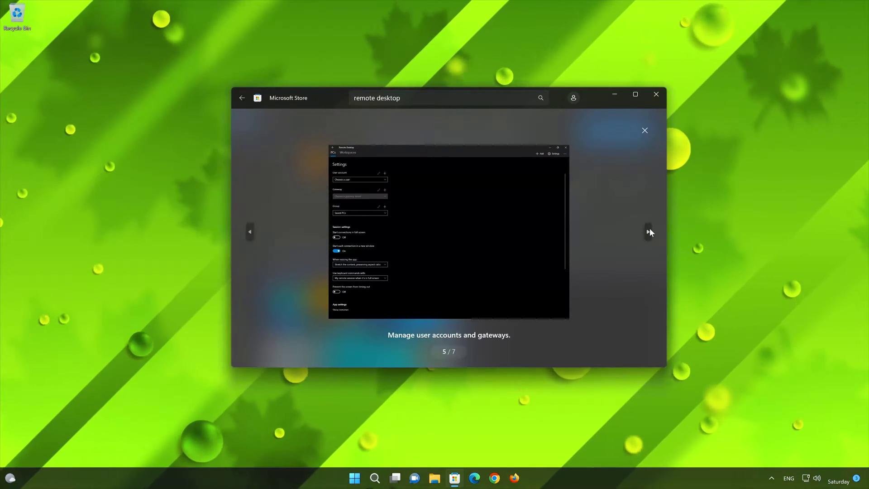
pyautogui.click(649, 232)
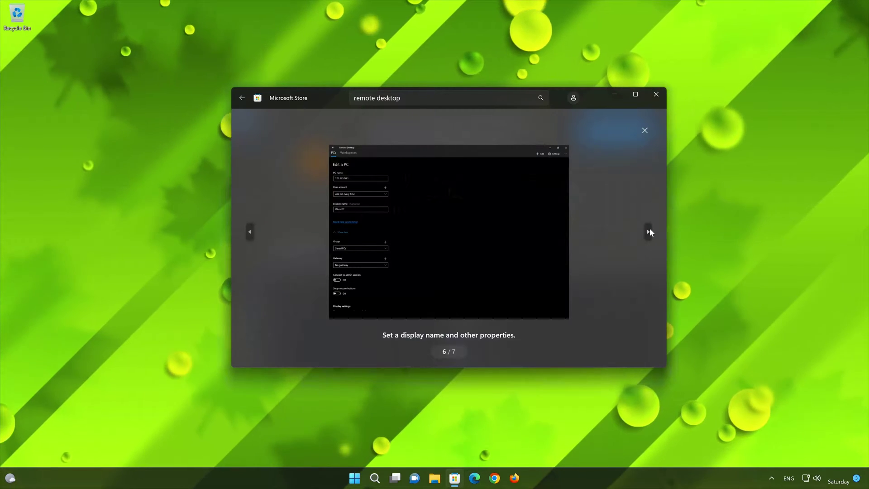
pyautogui.click(649, 231)
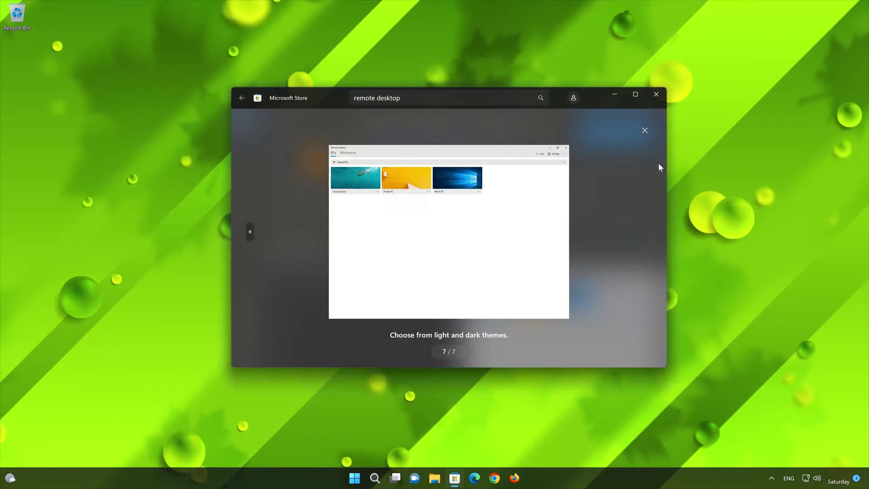
pyautogui.click(657, 95)
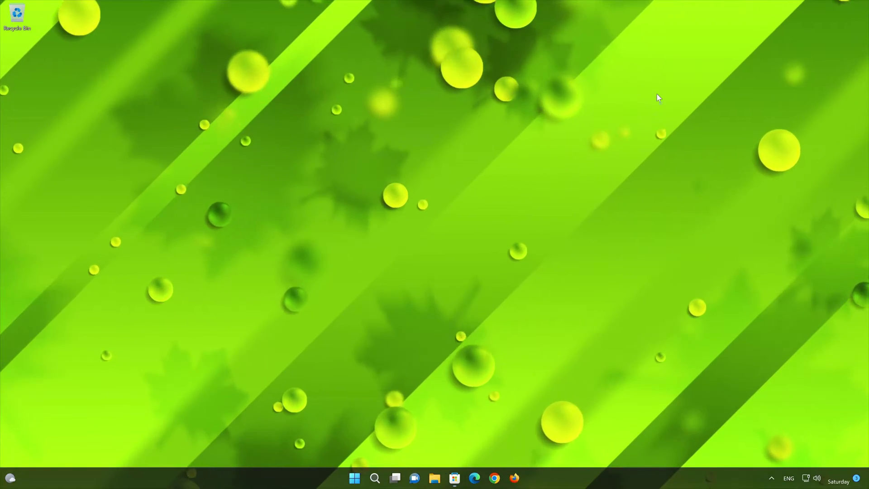